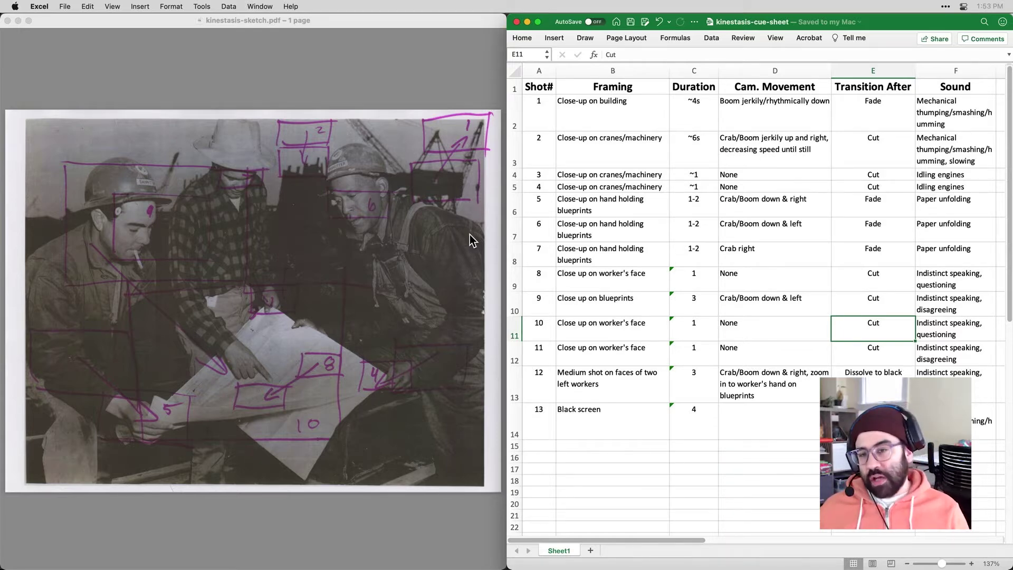
# Step: Look over the sketch PDF and the cue sheet's Transition After column
pyautogui.click(137, 152)
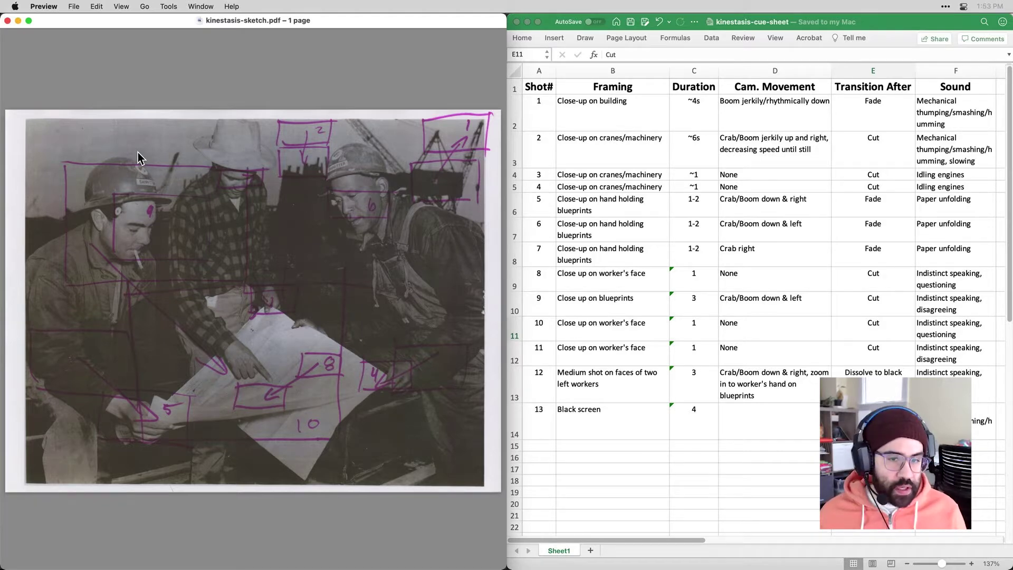
pyautogui.click(815, 225)
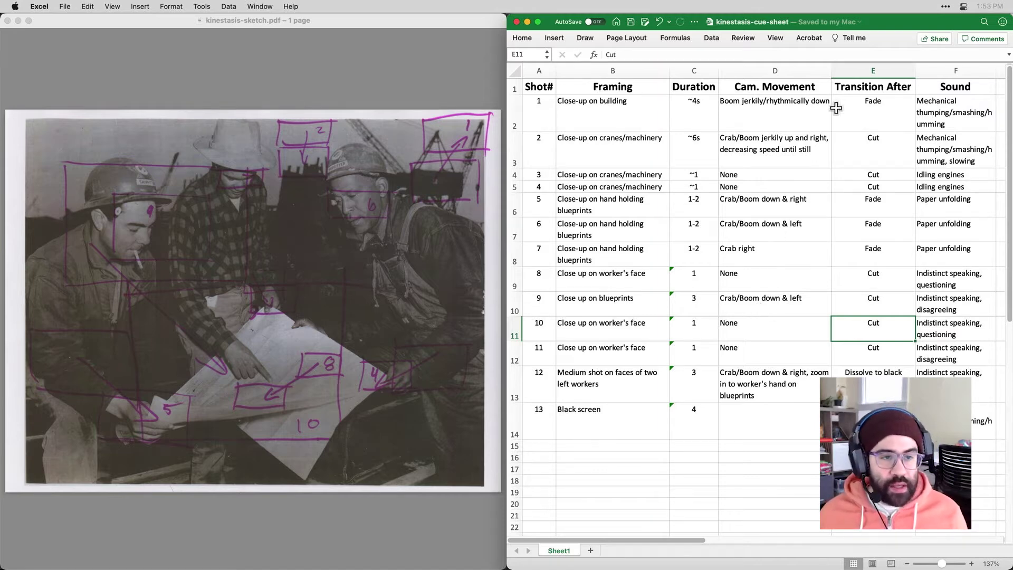
pyautogui.click(865, 68)
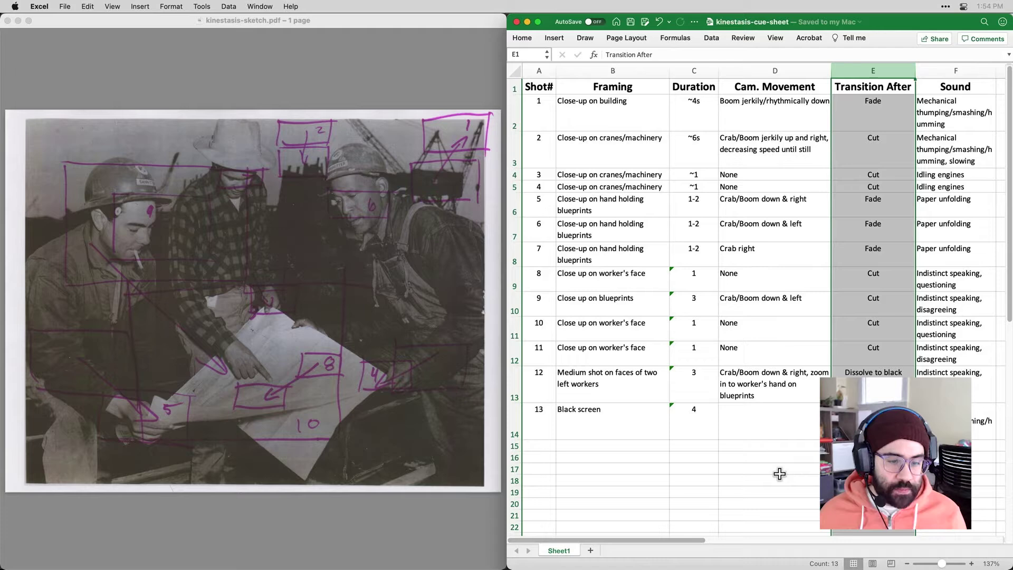
pyautogui.click(780, 474)
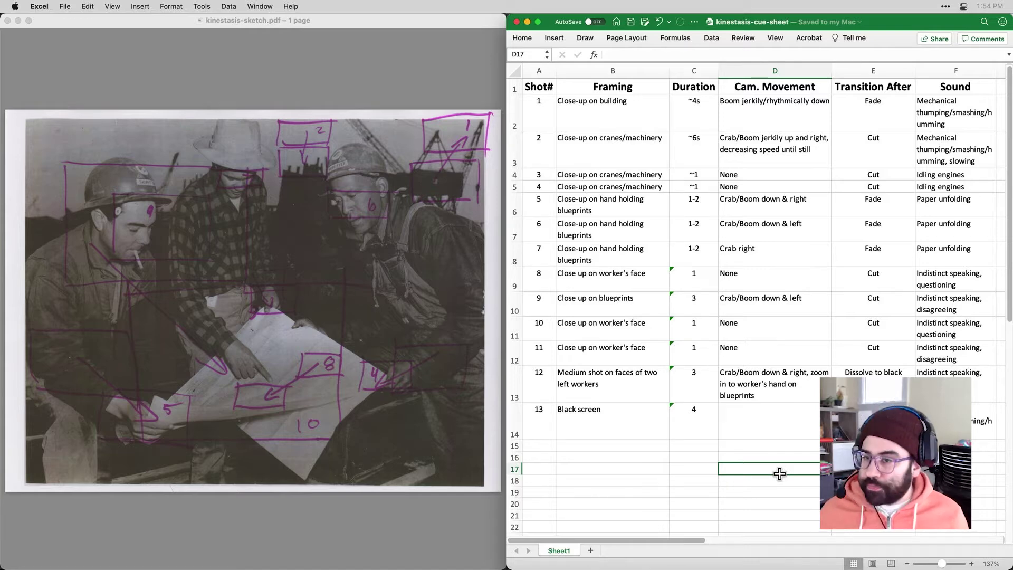
# Step: Hide the sketch PDF and show the photo's Image Size in pixels: 5785 × 4669
pyautogui.click(79, 29)
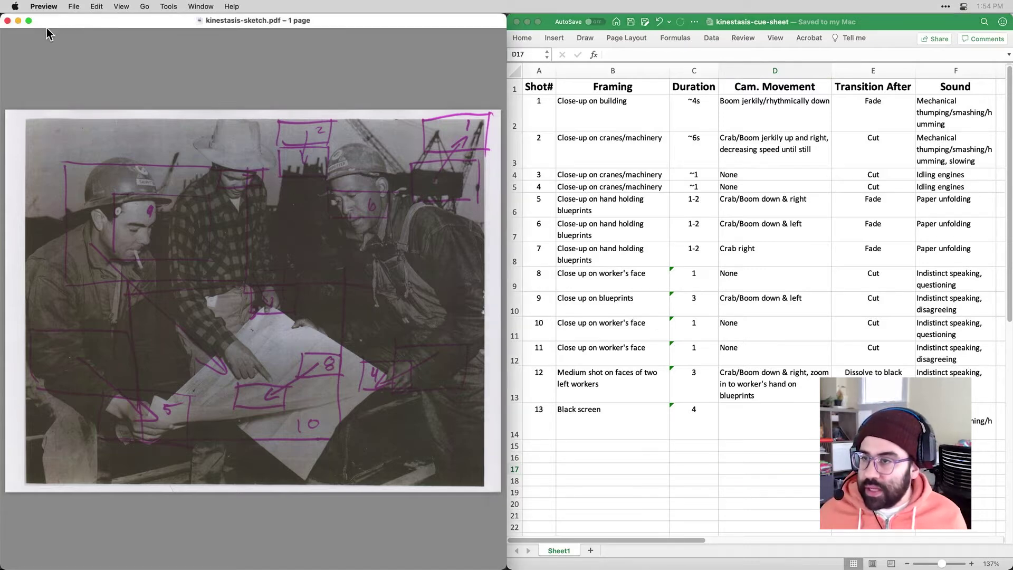
pyautogui.click(18, 21)
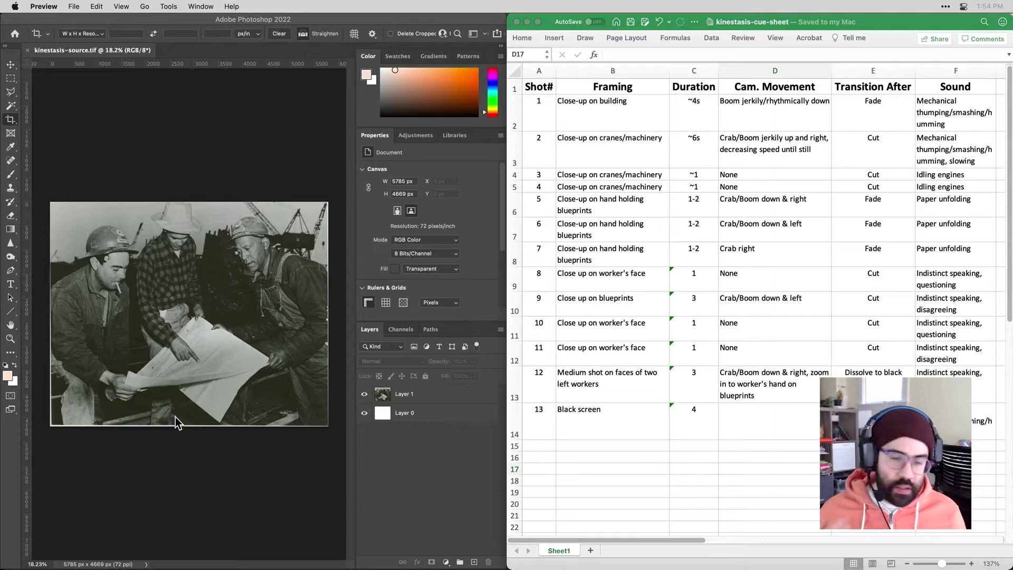
pyautogui.click(174, 100)
pyautogui.click(130, 6)
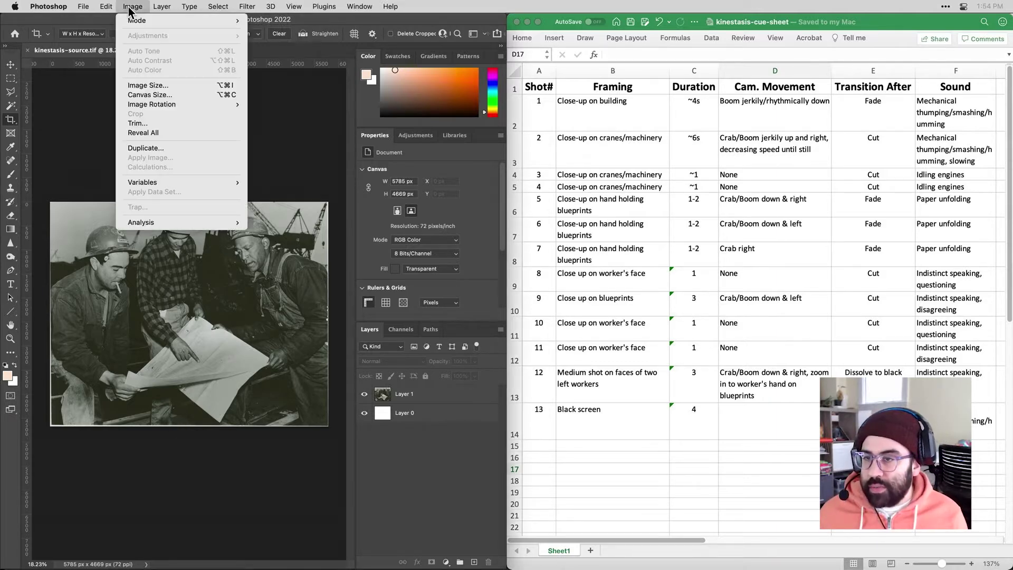
pyautogui.click(156, 85)
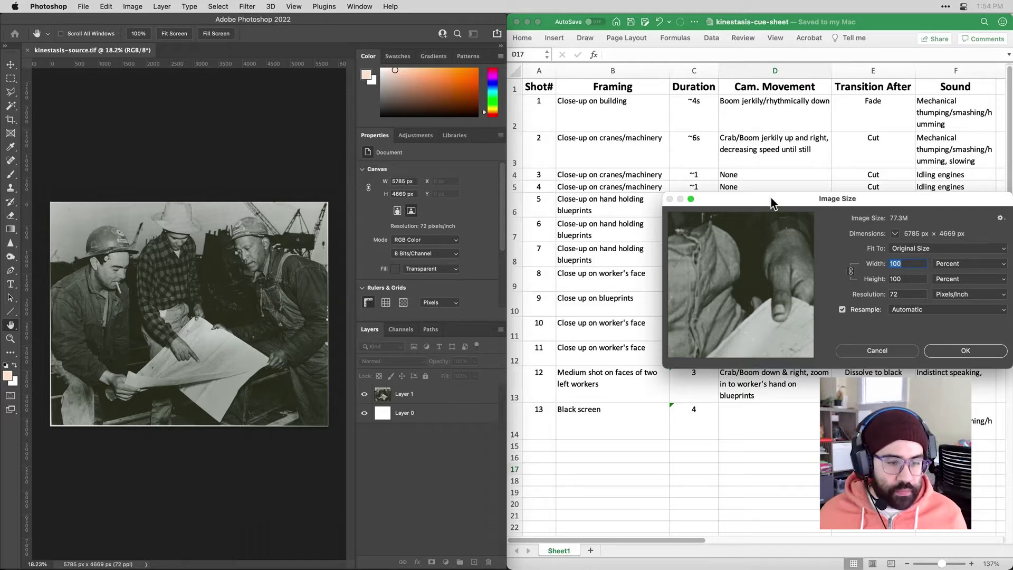
pyautogui.moveTo(770, 196); pyautogui.dragTo(183, 123)
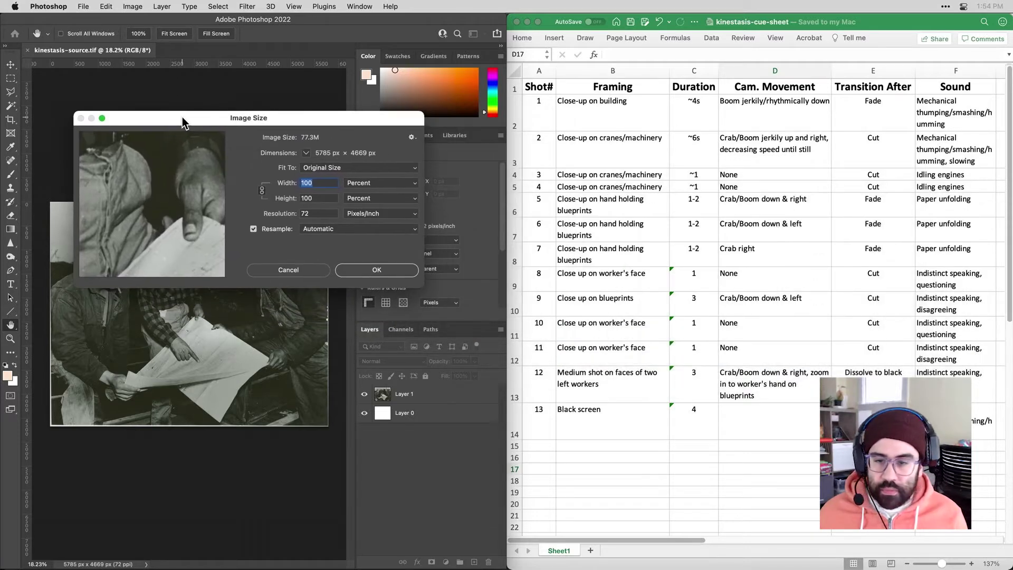
pyautogui.click(363, 187)
pyautogui.click(371, 192)
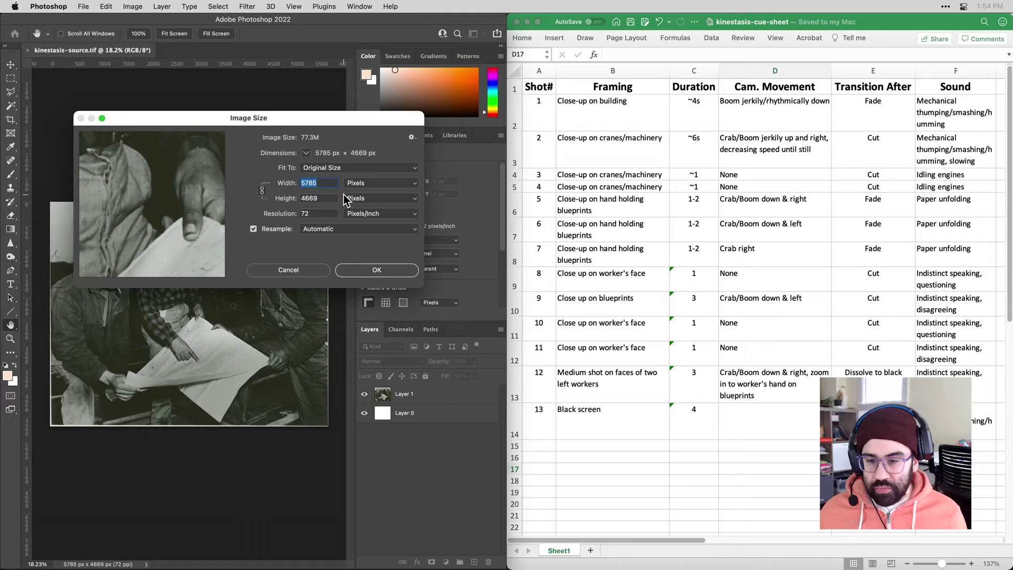
# Step: Cancel Image Size unchanged, switch to the Crop tool and zoom into the photo's upper area
pyautogui.click(293, 271)
pyautogui.press('c')
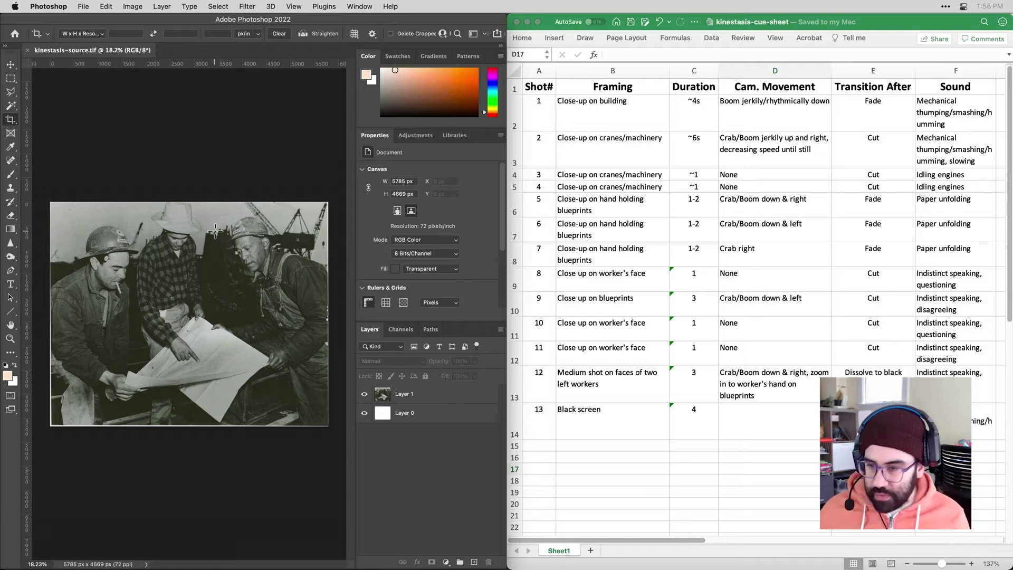
pyautogui.scroll(3, 211, 217)
pyautogui.scroll(1, 238, 210)
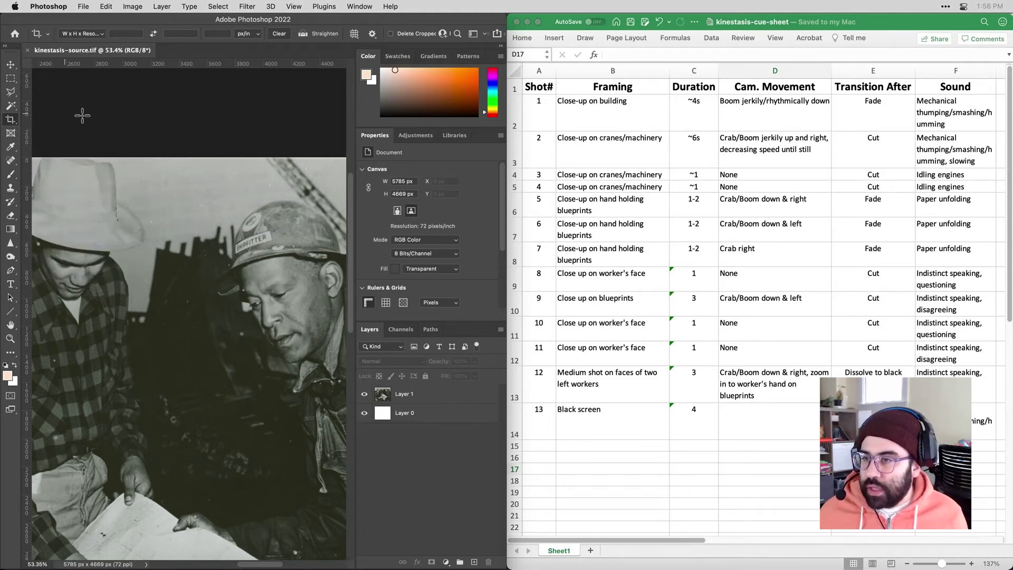
# Step: Set the crop preset to W x H x Resolution with a 1920 px width
pyautogui.click(102, 34)
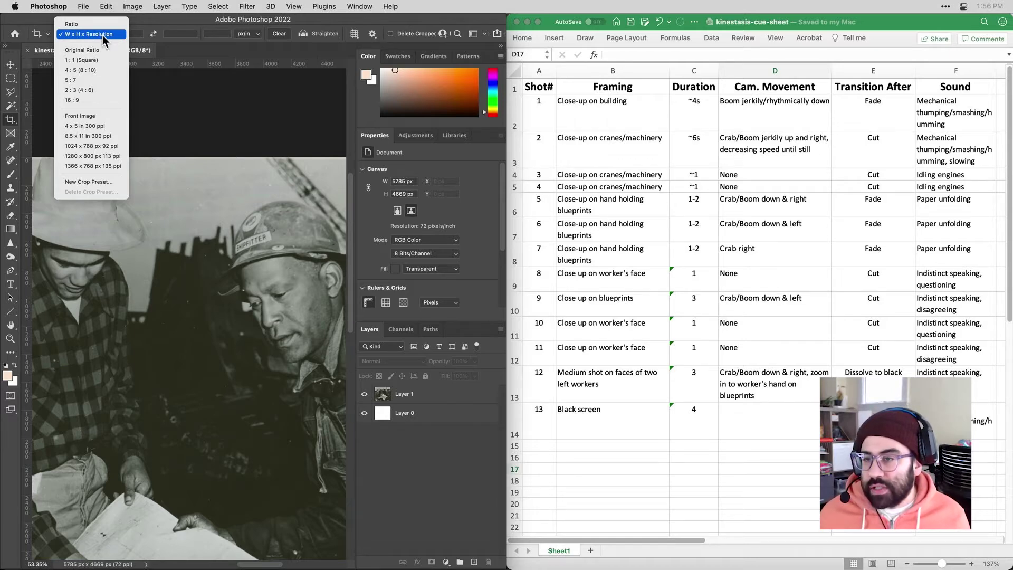
pyautogui.click(101, 35)
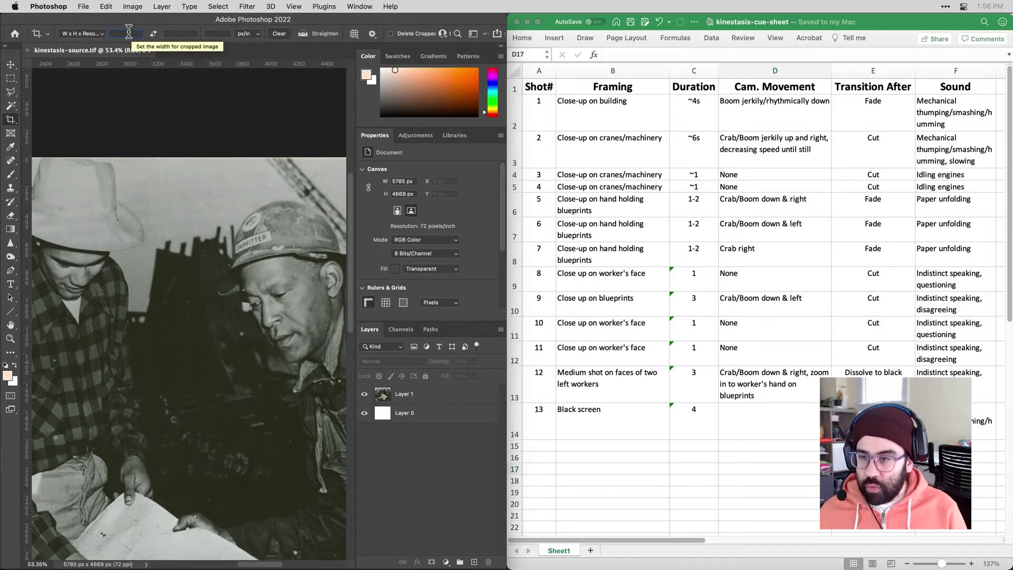
pyautogui.write('1920px')
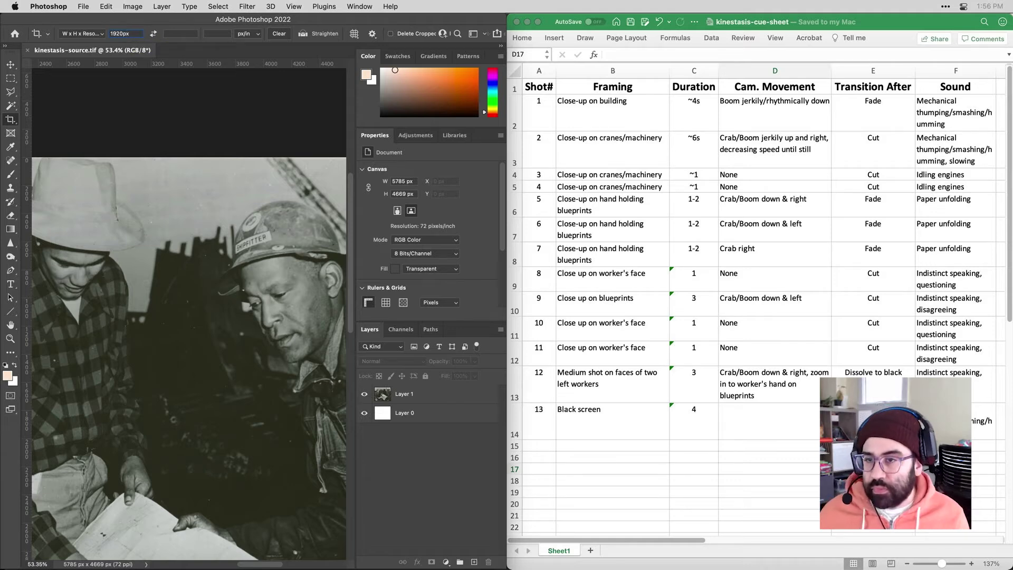
pyautogui.click(224, 33)
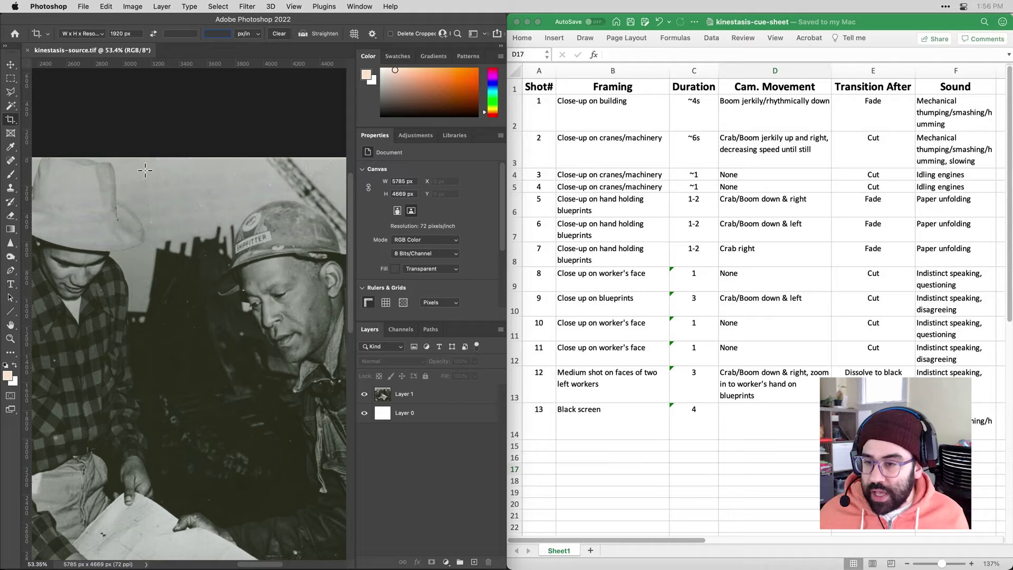
# Step: Frame a tall crop box over the building silhouette above the workers' heads and commit it
pyautogui.moveTo(146, 162); pyautogui.dragTo(230, 269)
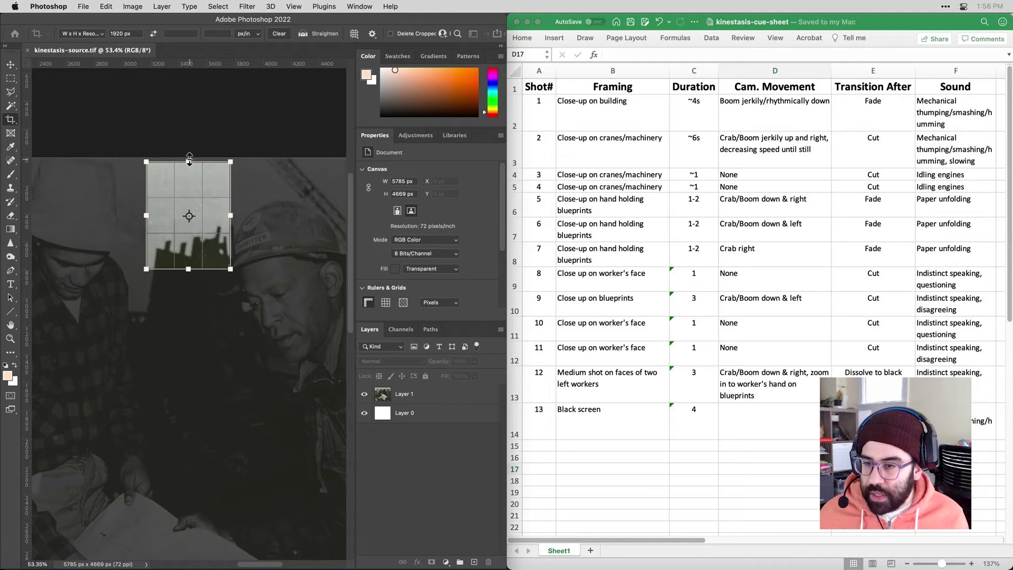
pyautogui.moveTo(189, 158); pyautogui.dragTo(190, 155)
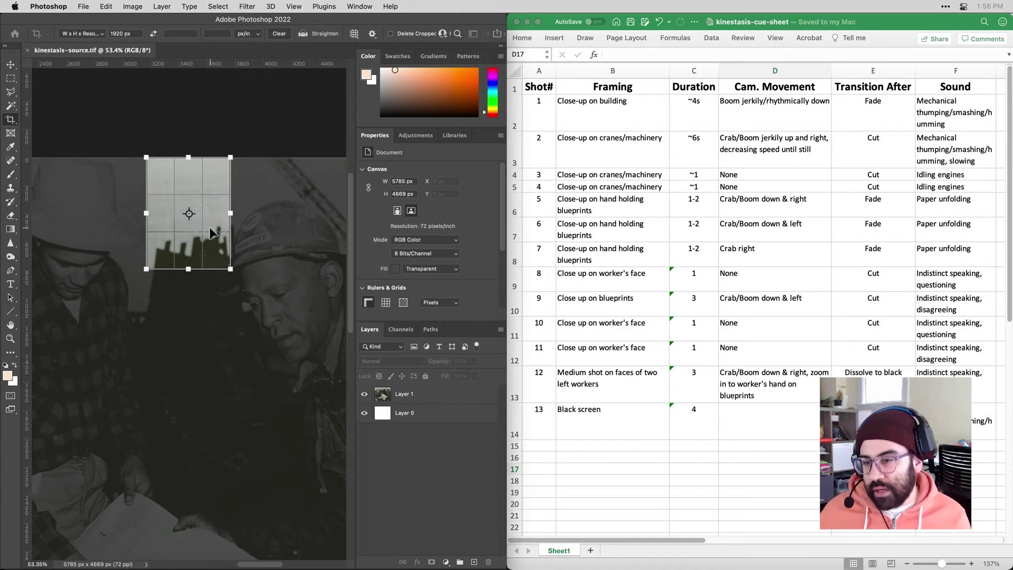
pyautogui.moveTo(213, 222); pyautogui.dragTo(208, 242)
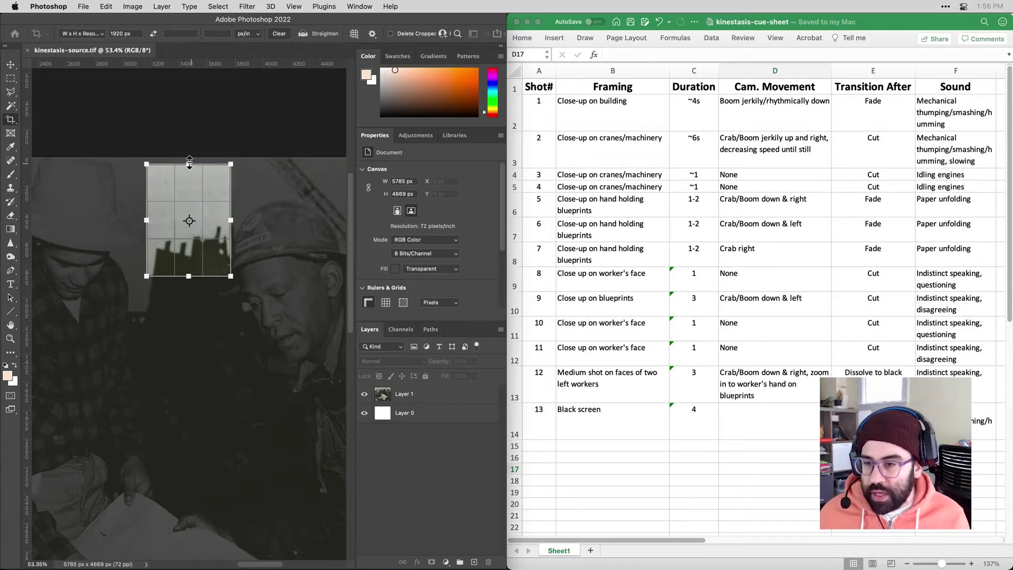
pyautogui.moveTo(190, 161); pyautogui.dragTo(189, 154)
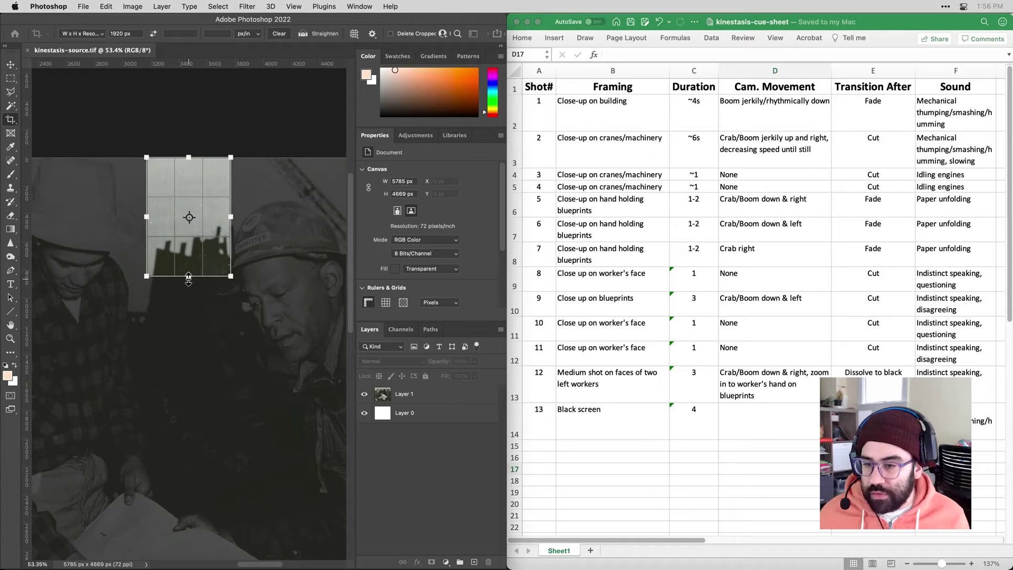
pyautogui.moveTo(189, 279); pyautogui.dragTo(188, 306)
pyautogui.moveTo(177, 230); pyautogui.dragTo(173, 230)
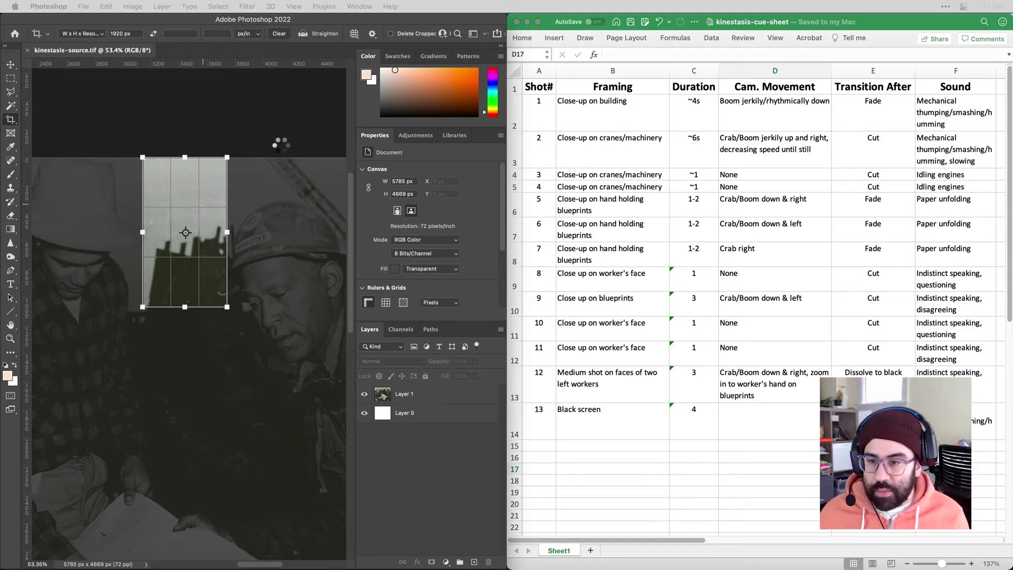
pyautogui.press('Return')
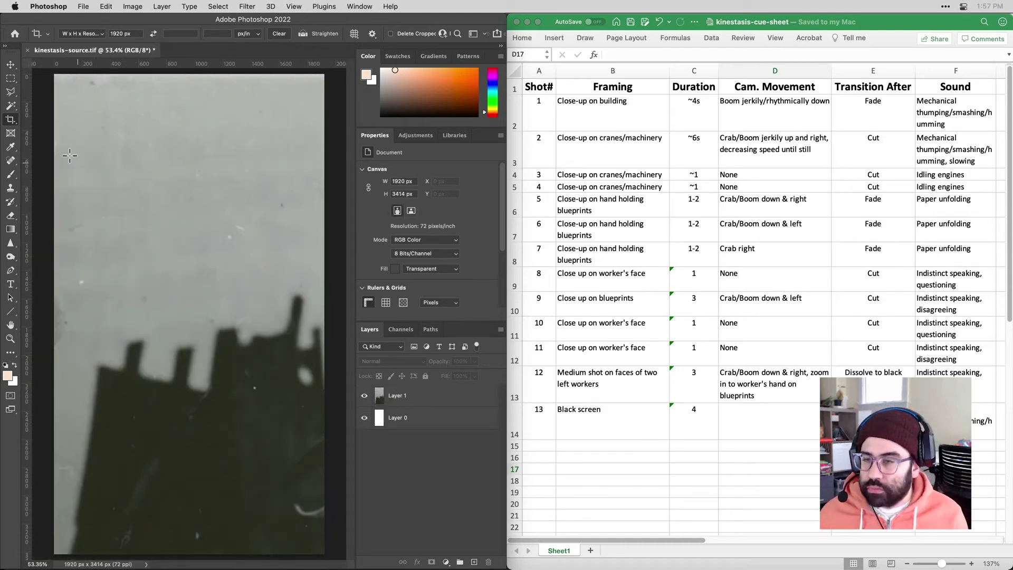
# Step: Save the crop as TIFF kinestasis-frame-001.tif in kinestasis-demo, accepting the TIFF options
pyautogui.click(83, 7)
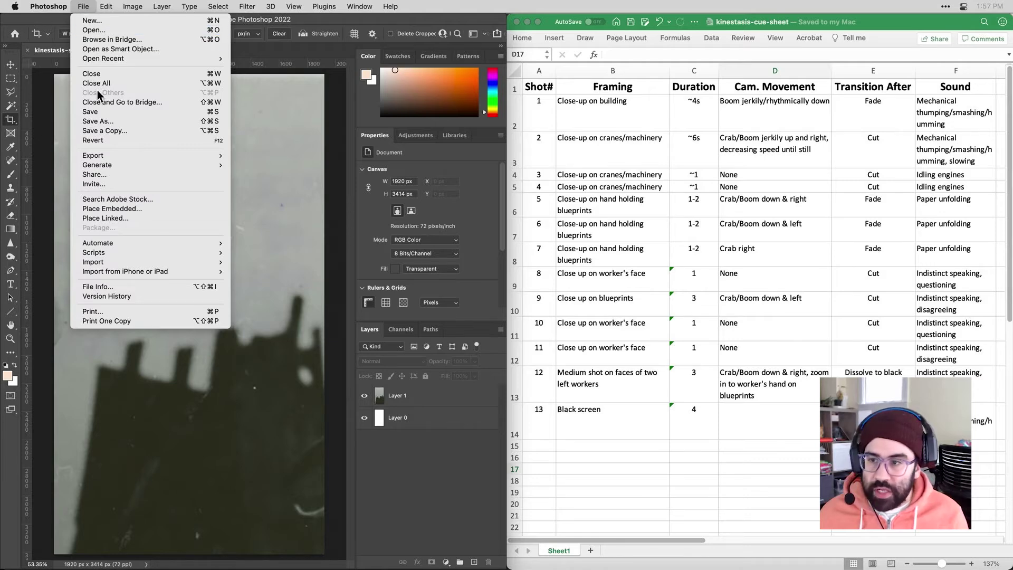
pyautogui.click(102, 121)
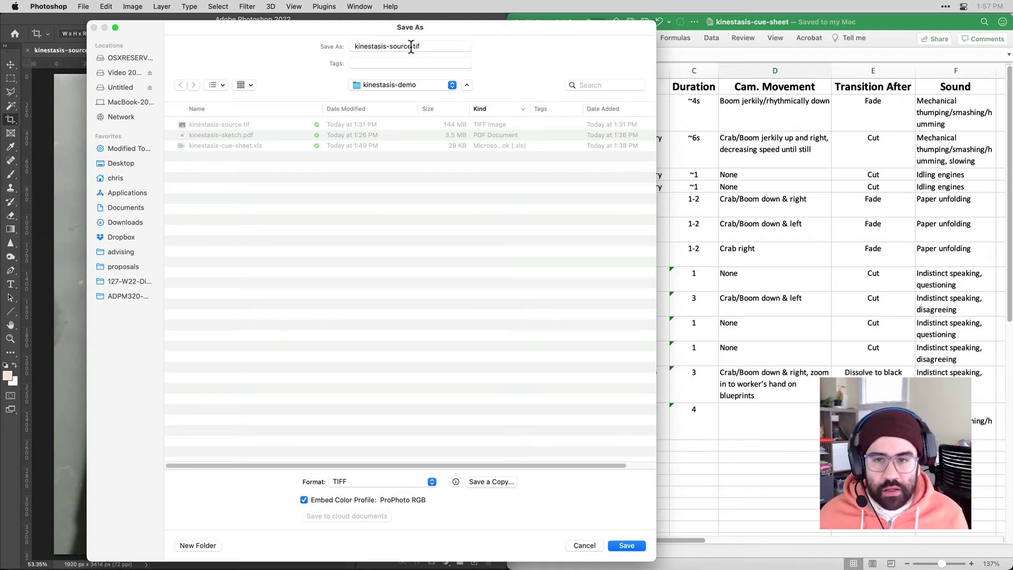
pyautogui.doubleClick(411, 46)
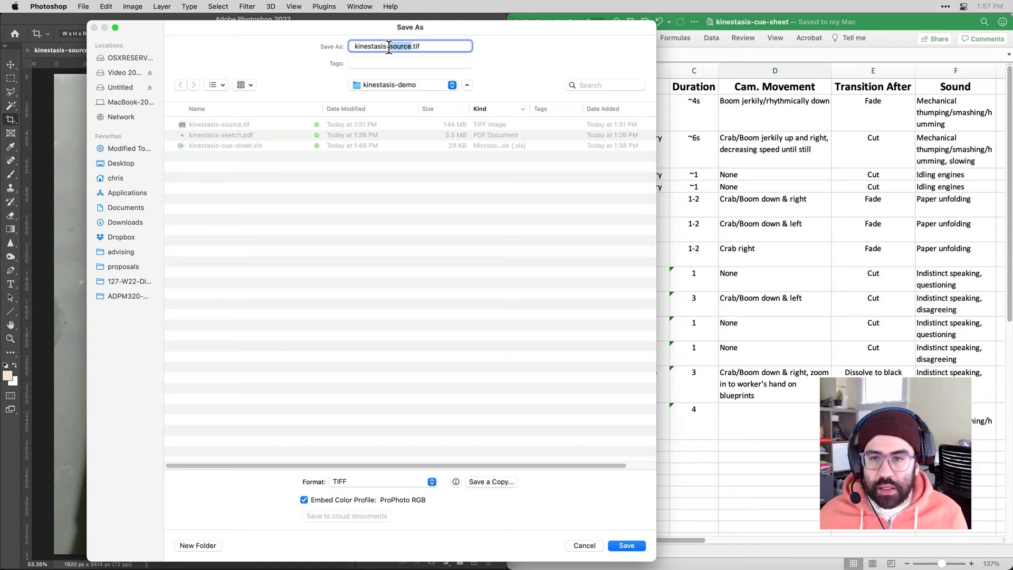
pyautogui.write('frame')
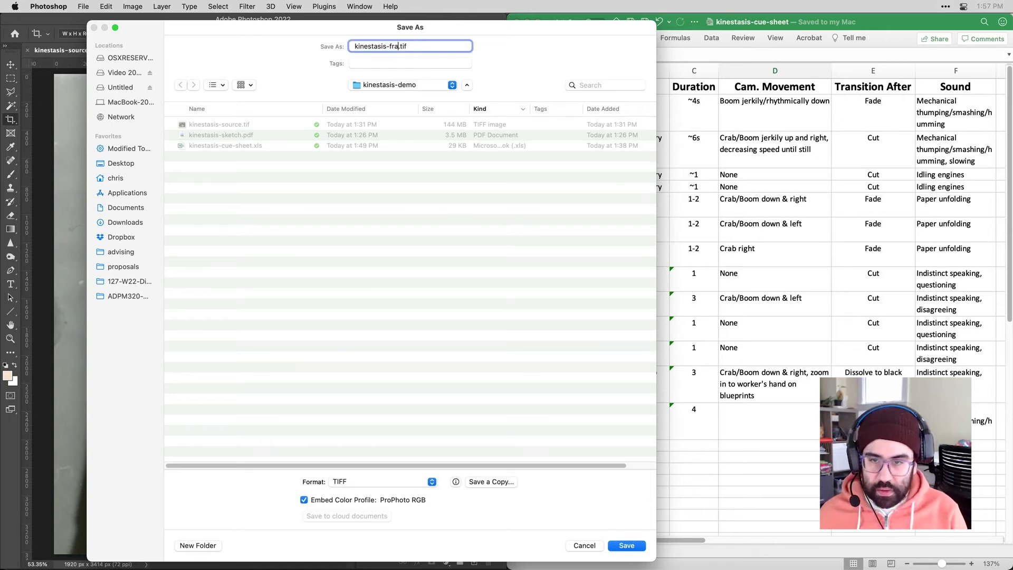
pyautogui.write('-')
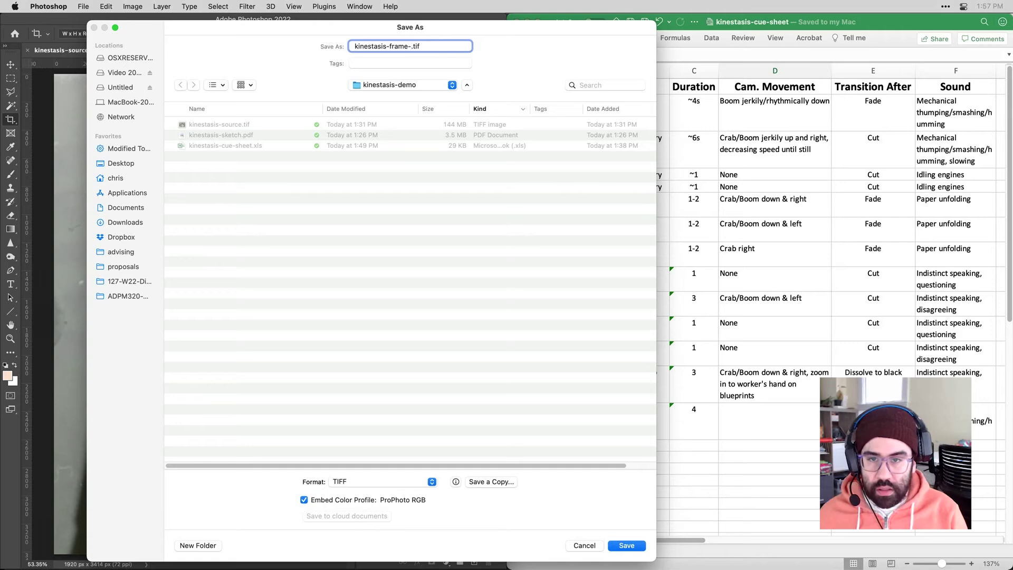
pyautogui.write('001')
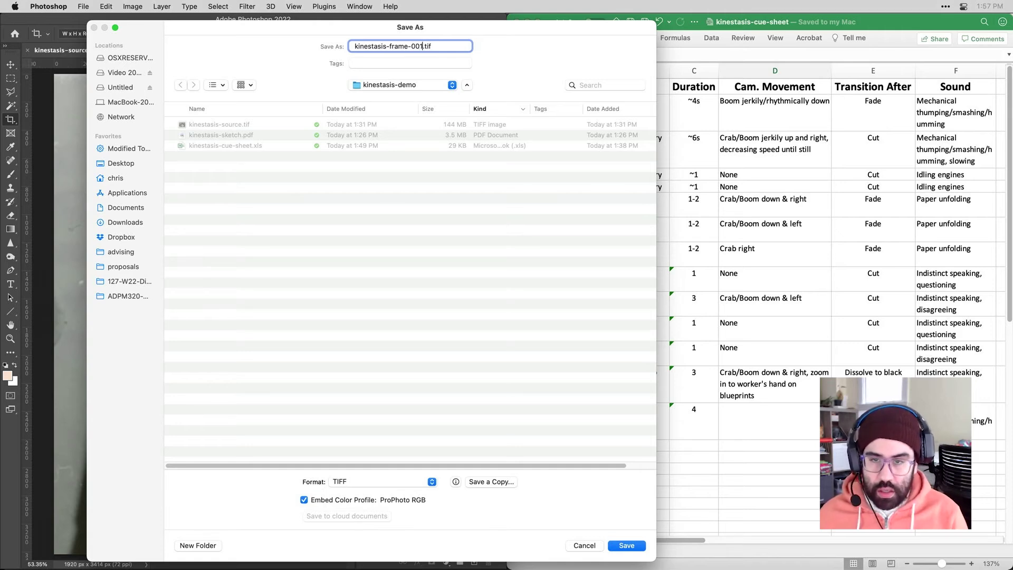
pyautogui.press('Return')
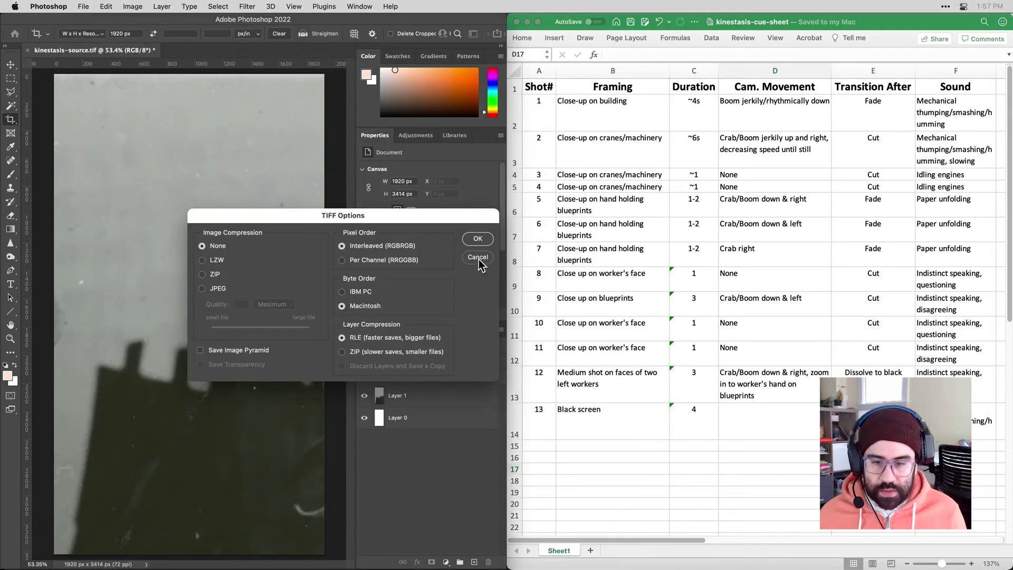
pyautogui.click(481, 241)
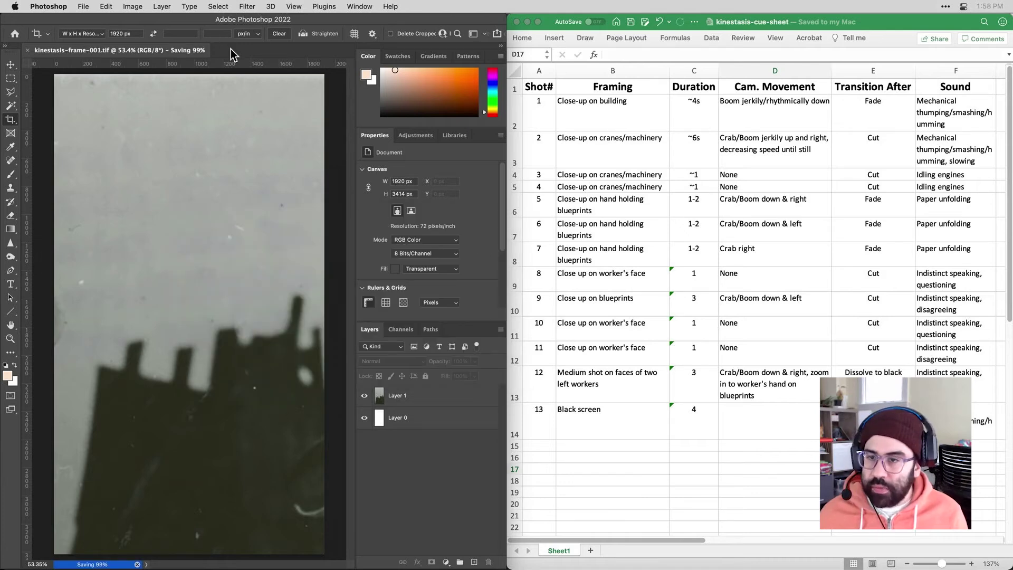
# Step: Undo the crop and zoom out to show the full workers photo
pyautogui.click(107, 7)
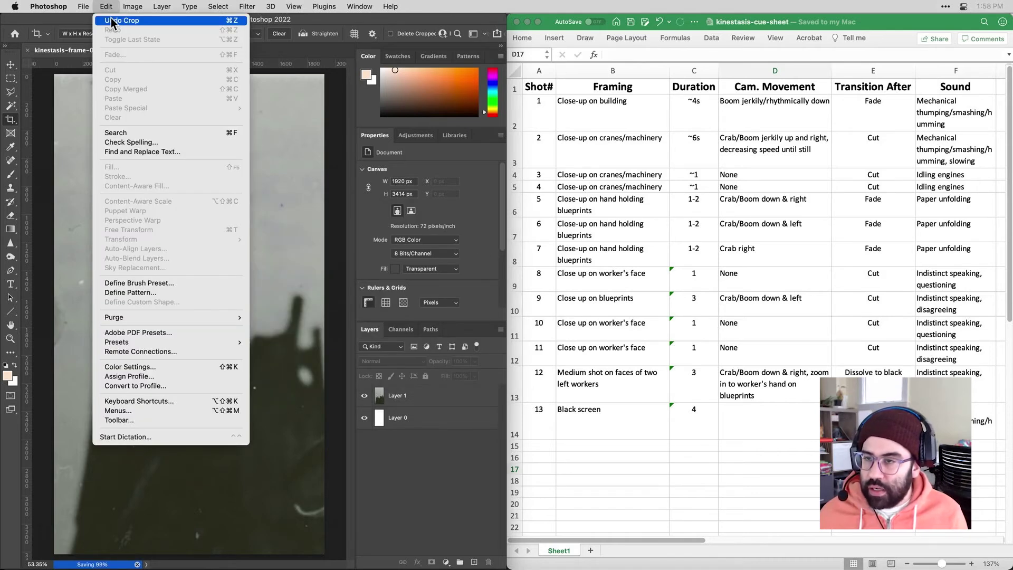
pyautogui.click(110, 20)
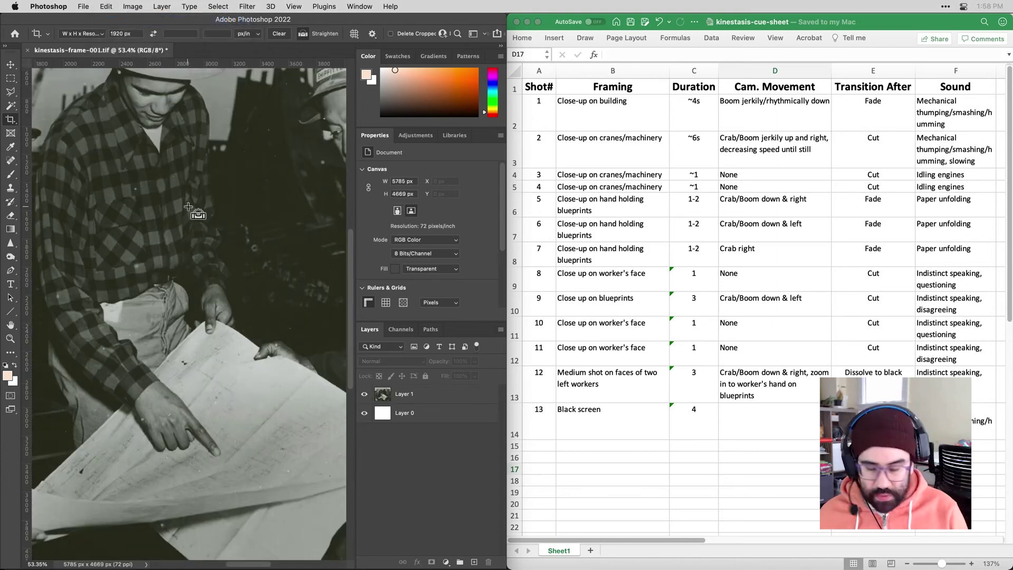
pyautogui.press('super+minus')
pyautogui.press('super+minus')
pyautogui.press('super+minus')
pyautogui.press('super+minus')
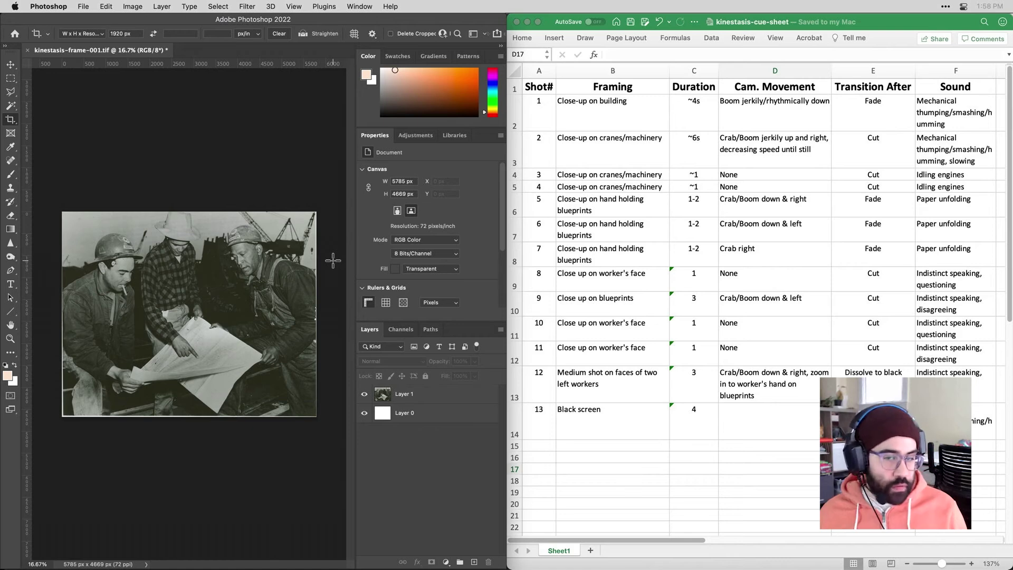
# Step: Review cue-sheet rows 3 to 6, ending back on row 3 for shot 2
pyautogui.click(527, 141)
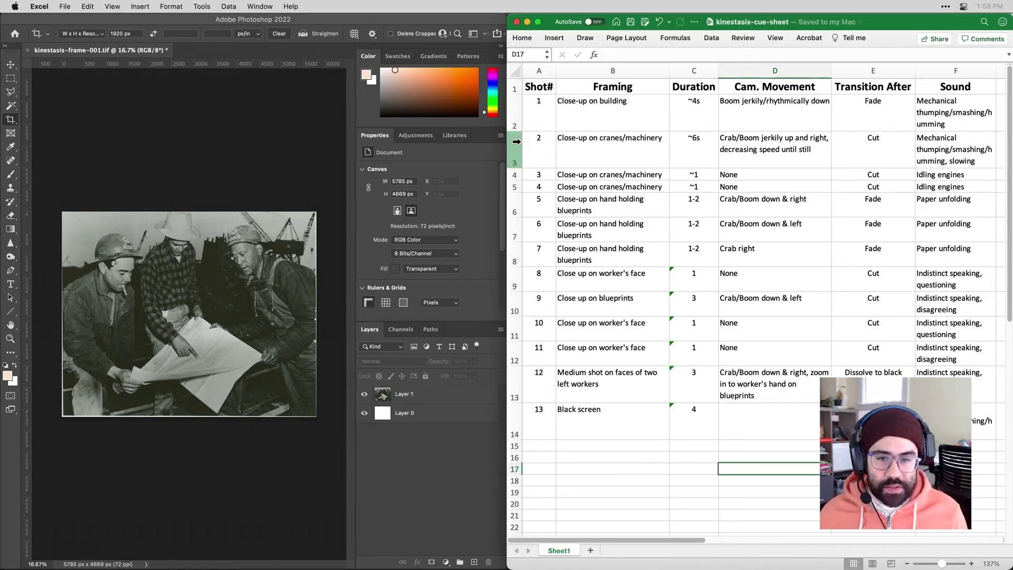
pyautogui.click(515, 149)
pyautogui.moveTo(516, 180); pyautogui.dragTo(515, 180)
pyautogui.click(516, 176)
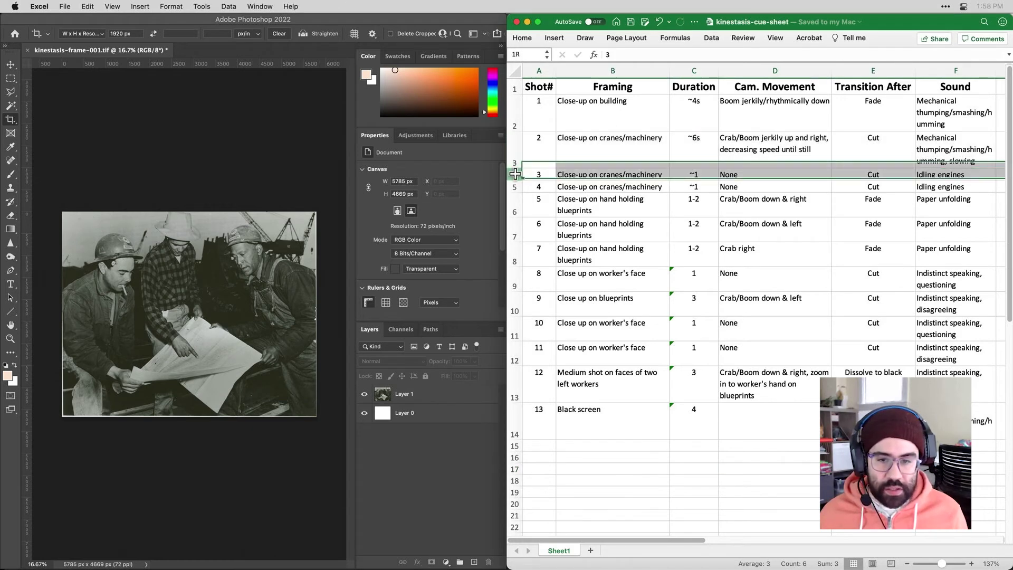
pyautogui.click(514, 187)
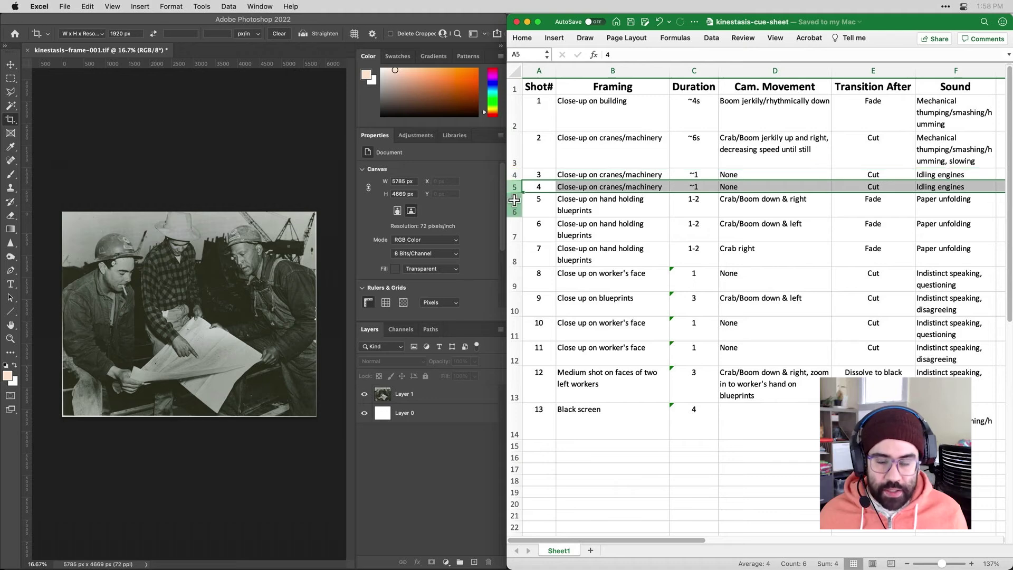
pyautogui.click(514, 204)
pyautogui.click(514, 151)
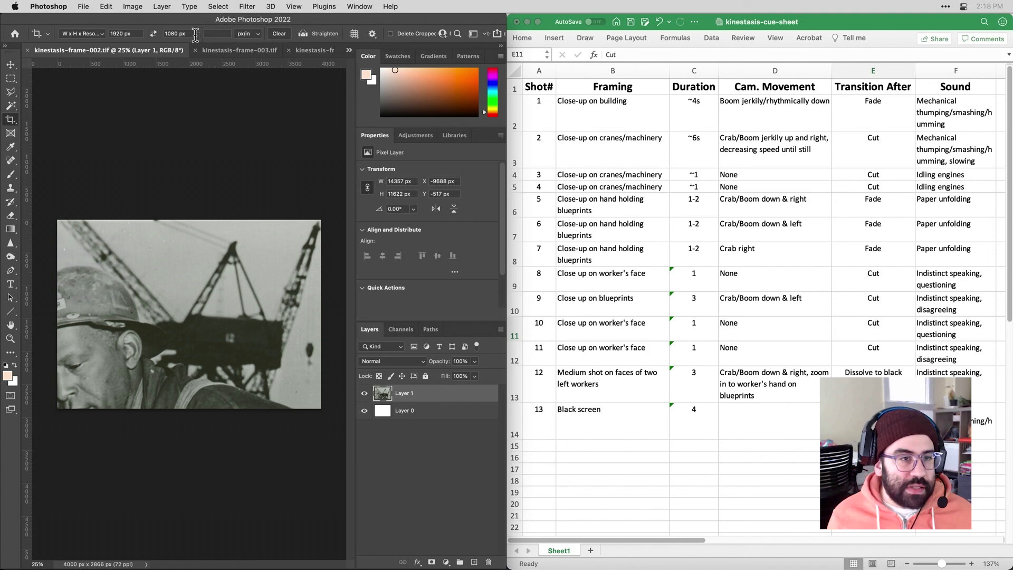
# Step: Flatten frame-002 to one Background layer and set Save As to JPEG, kinestasis-frame-002.jpg
pyautogui.click(162, 6)
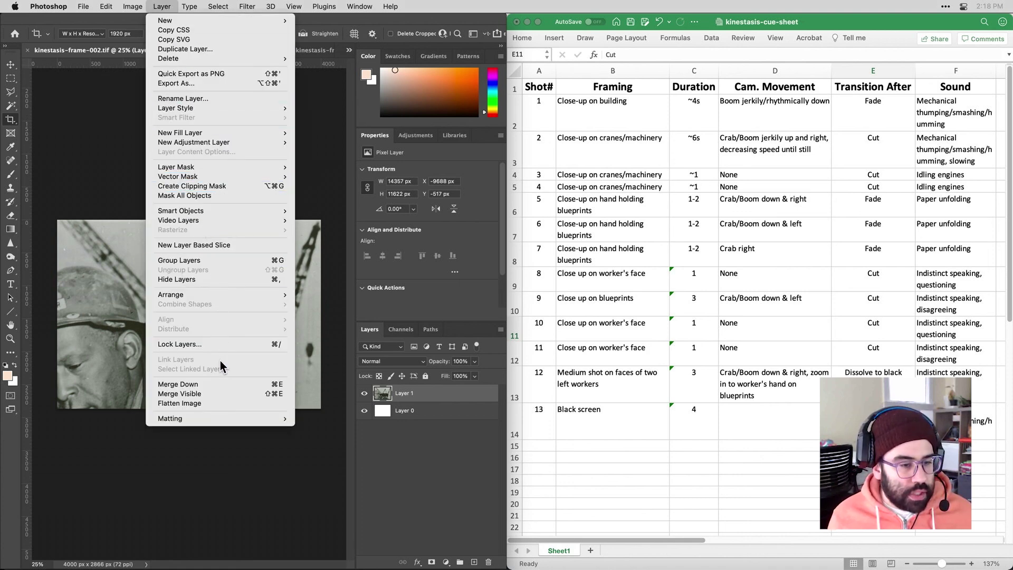
pyautogui.click(214, 404)
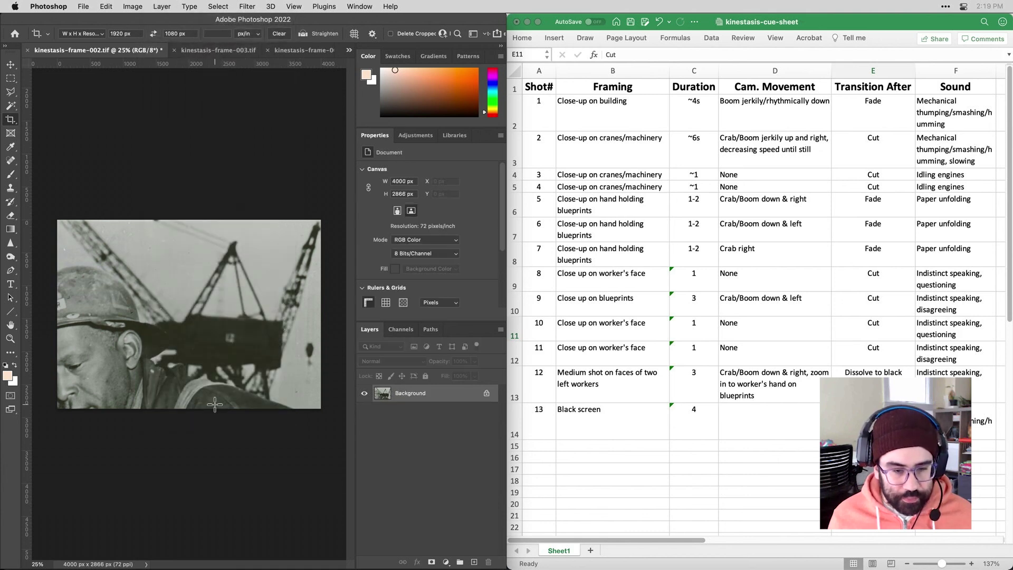
pyautogui.click(85, 6)
pyautogui.click(119, 120)
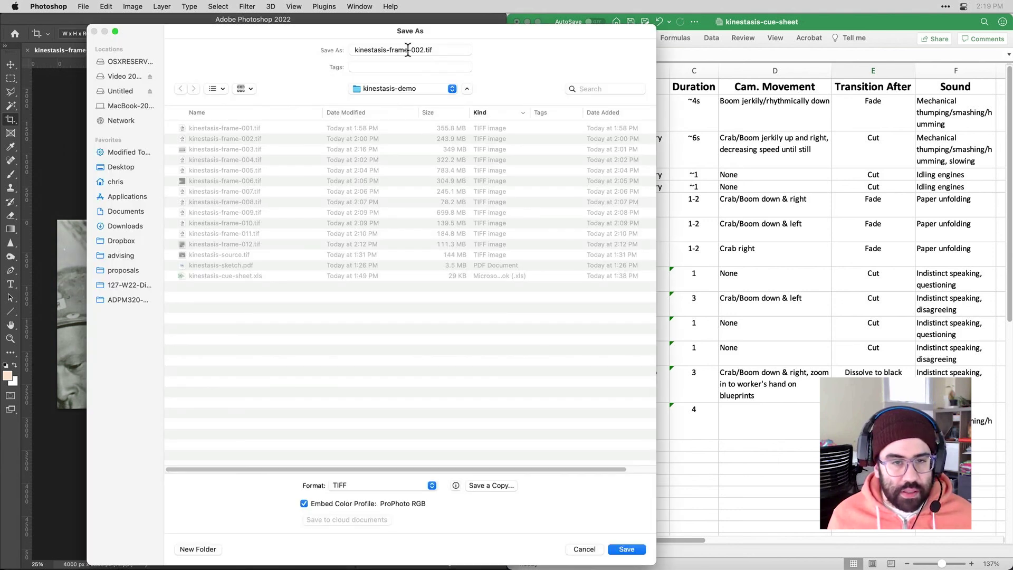
pyautogui.click(422, 50)
pyautogui.click(385, 487)
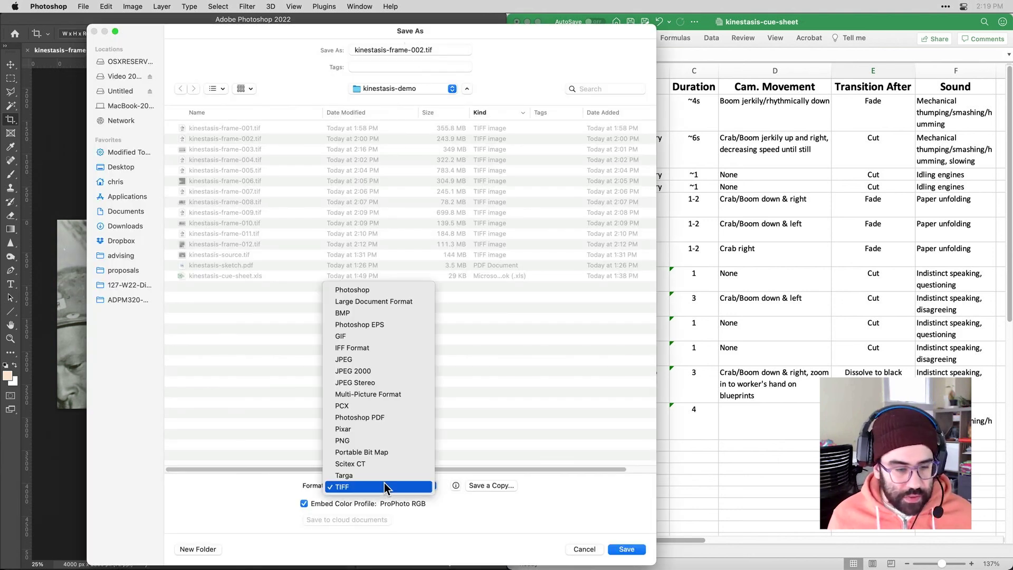
pyautogui.click(388, 360)
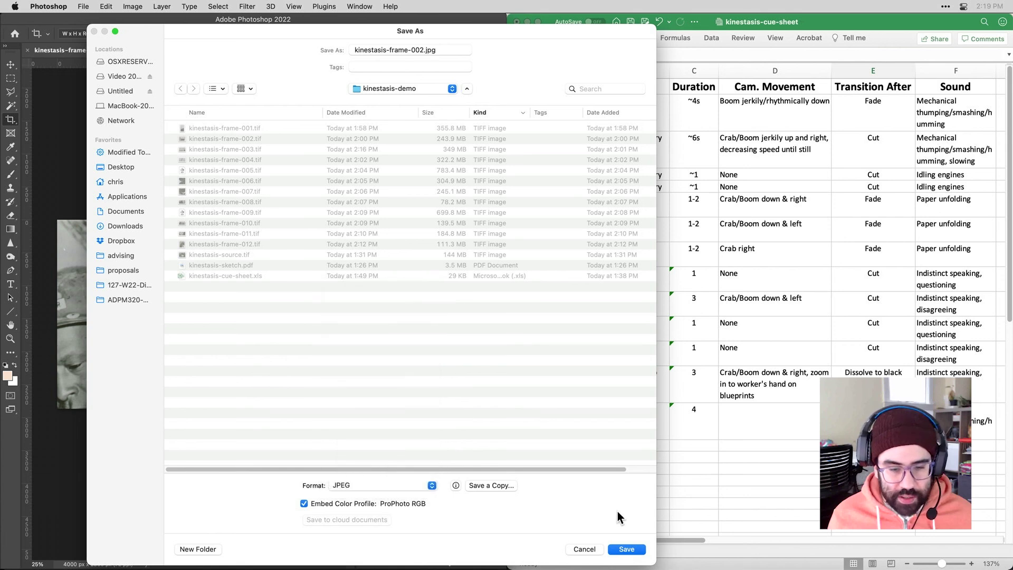